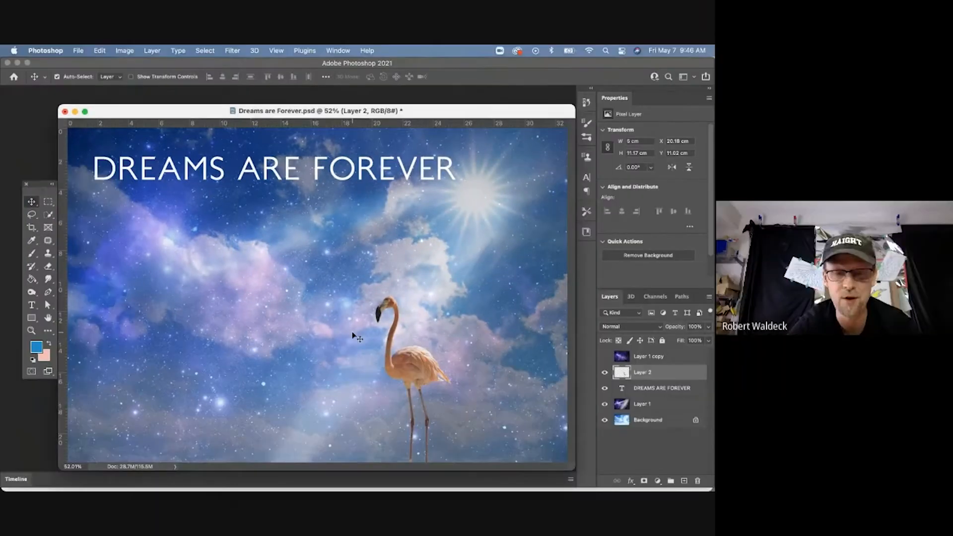
Step: Examine the flamingo cutout at 200% and compare the image with Layer 2 hidden and shown
{"action": "key", "text": "z"}
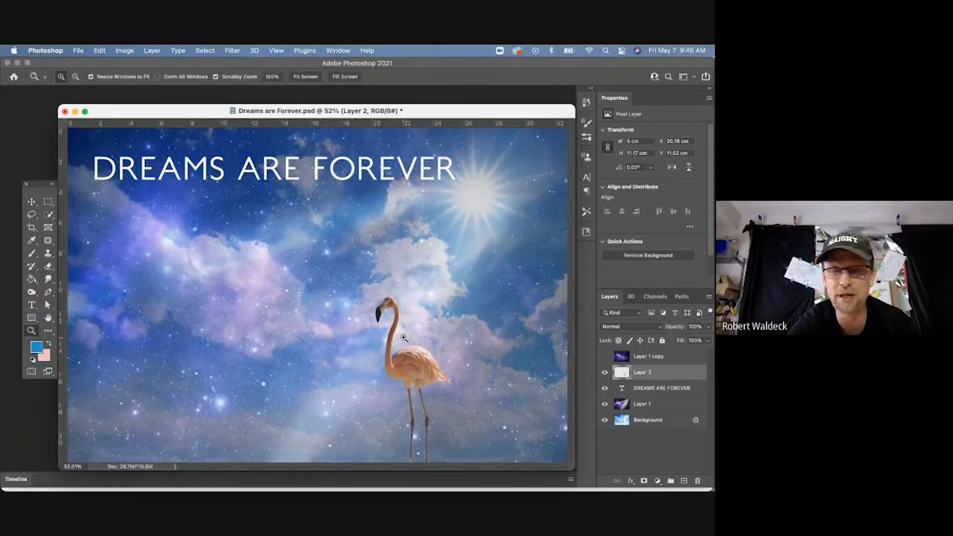
{"action": "left_click", "coordinate": [406, 353]}
{"action": "left_click", "coordinate": [407, 353]}
{"action": "left_click", "coordinate": [302, 304]}
{"action": "left_click_drag", "start_coordinate": [302, 281], "coordinate": [374, 427]}
{"action": "left_click_drag", "start_coordinate": [366, 347], "coordinate": [353, 328]}
{"action": "left_click_drag", "start_coordinate": [328, 202], "coordinate": [365, 280]}
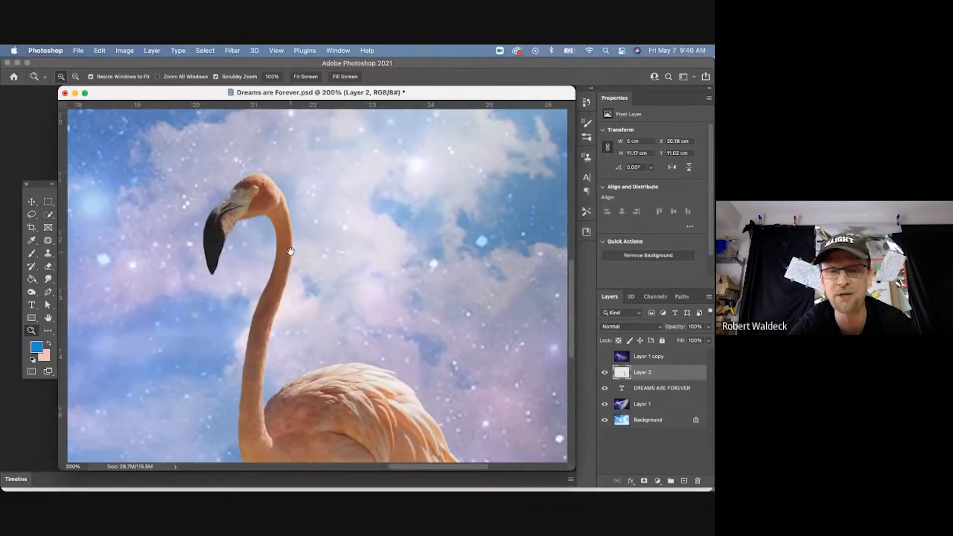
{"action": "left_click_drag", "start_coordinate": [253, 251], "coordinate": [274, 269]}
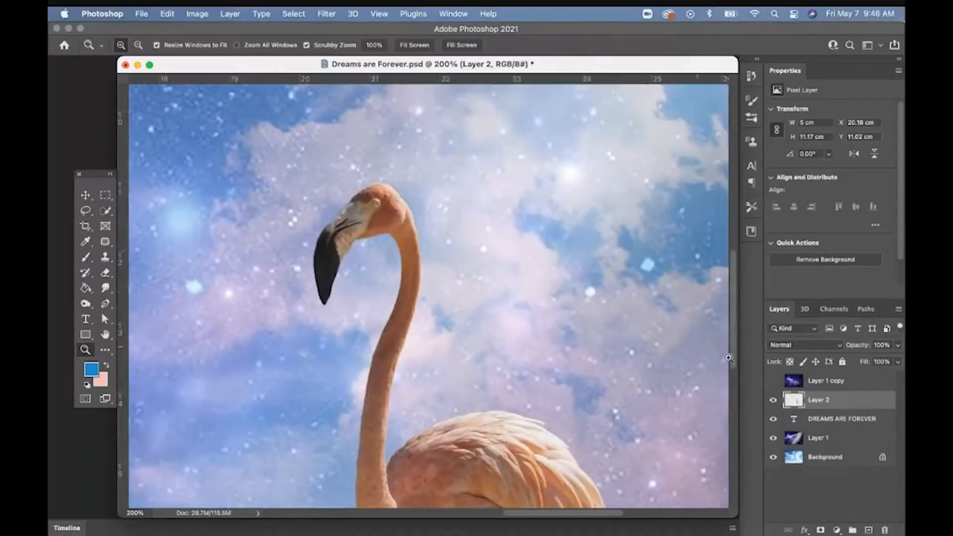
{"action": "left_click", "coordinate": [773, 400]}
{"action": "left_click", "coordinate": [773, 400]}
Step: Move the flamingo on Layer 2 slightly up and left to about X 19.63 cm, Y 10.51 cm
{"action": "key", "text": "v"}
{"action": "left_click_drag", "start_coordinate": [391, 203], "coordinate": [332, 186]}
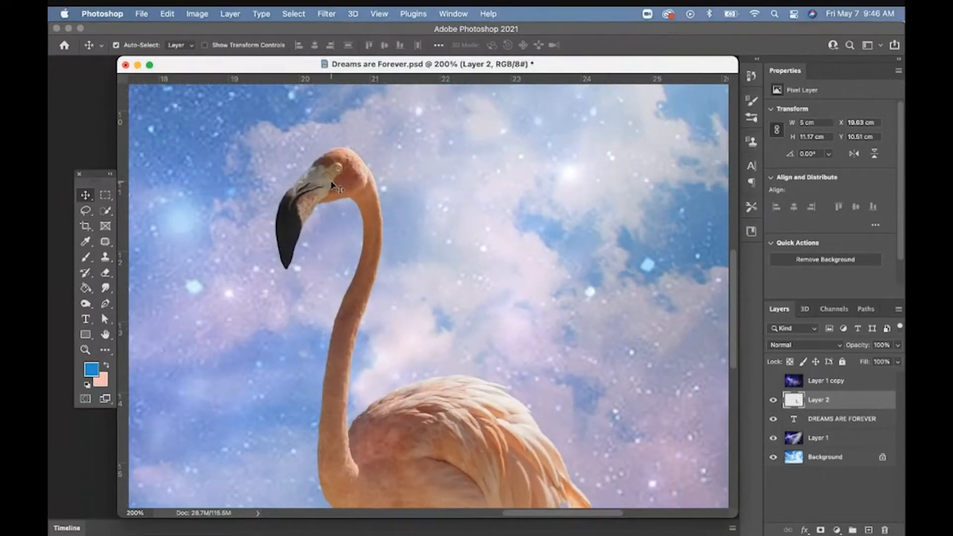
{"action": "key", "text": "z"}
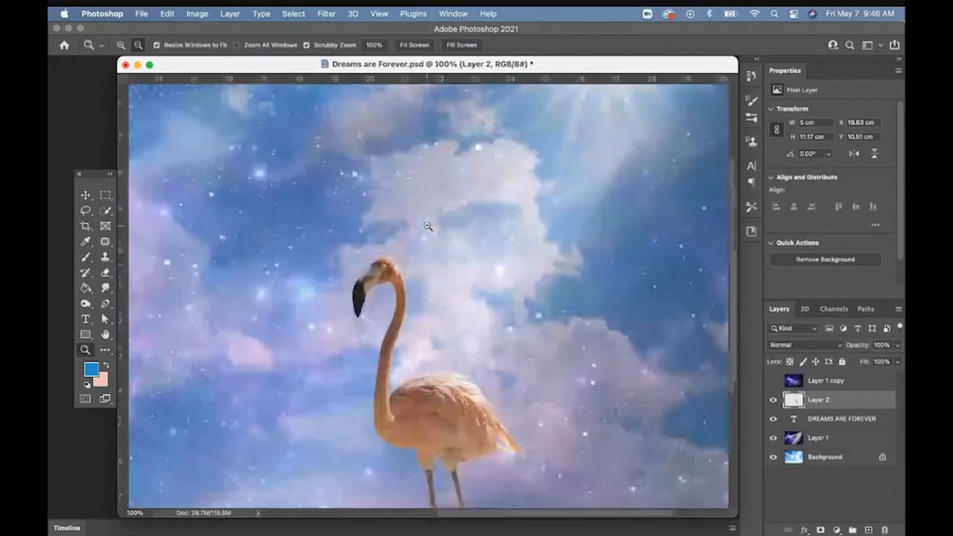
{"action": "left_click", "coordinate": [428, 226], "text": "alt"}
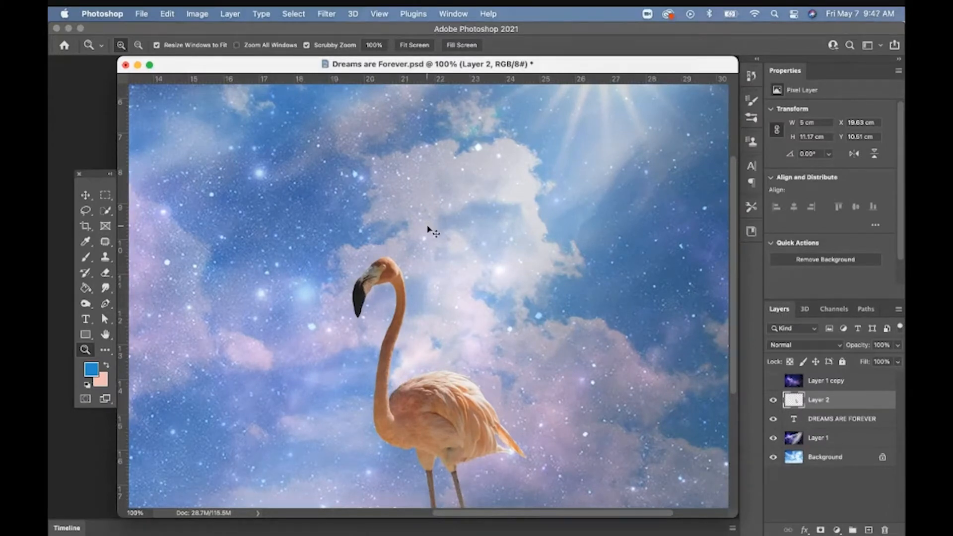
{"action": "key", "text": "super+0"}
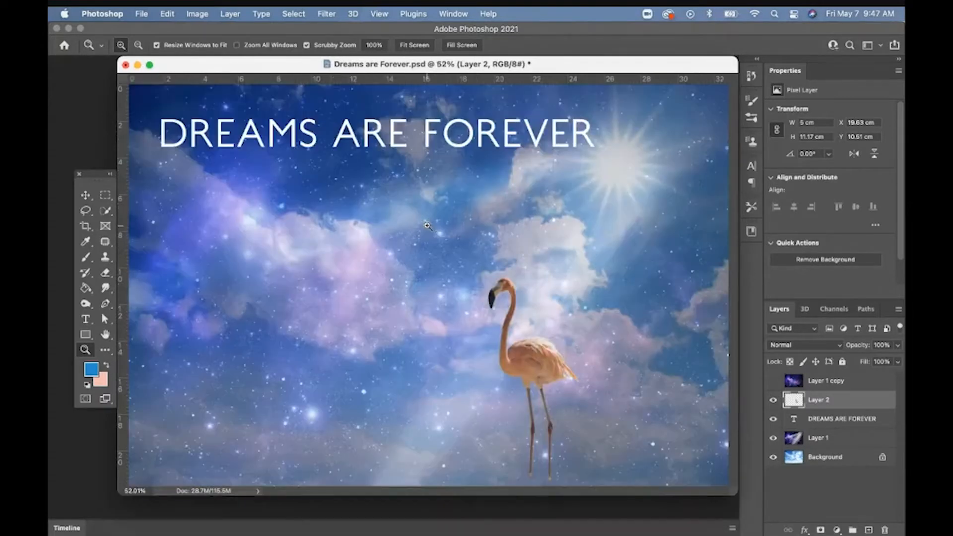
Step: Duplicate the flamingo layer twice and place one copy on each side of the original, at about X 14.63 cm and X 24.64 cm
{"action": "key", "text": "v"}
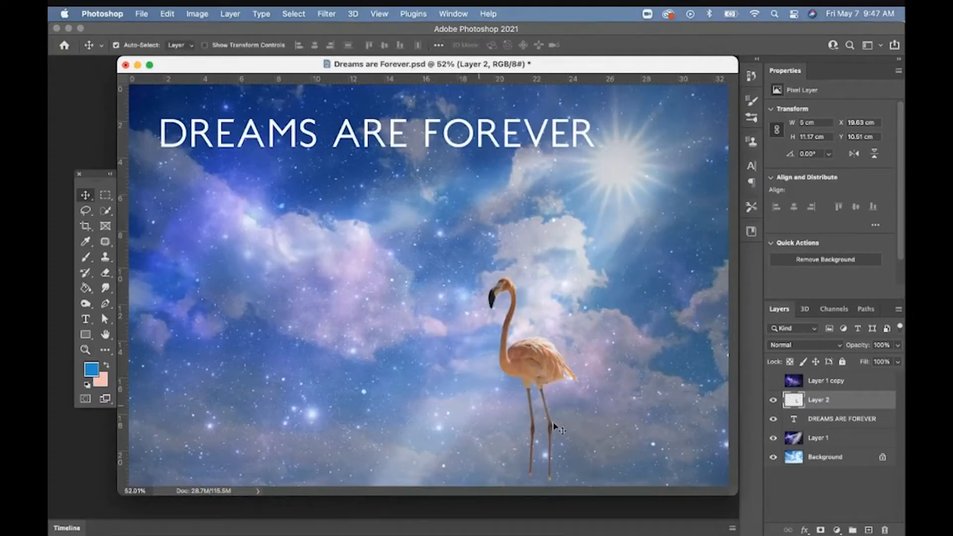
{"action": "key", "text": "ctrl+j"}
{"action": "key", "text": "ctrl+j"}
{"action": "left_click_drag", "start_coordinate": [852, 402], "coordinate": [867, 530]}
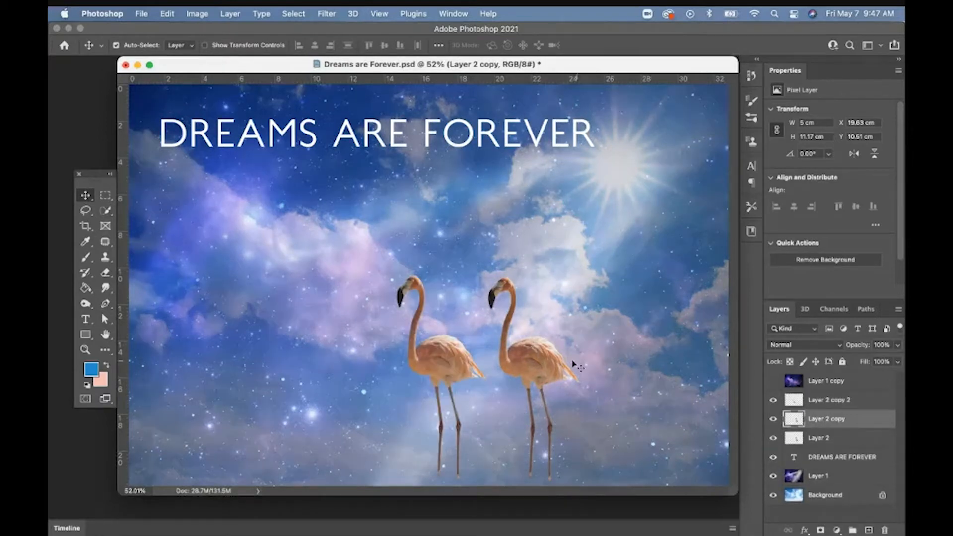
{"action": "left_click_drag", "start_coordinate": [549, 358], "coordinate": [632, 360]}
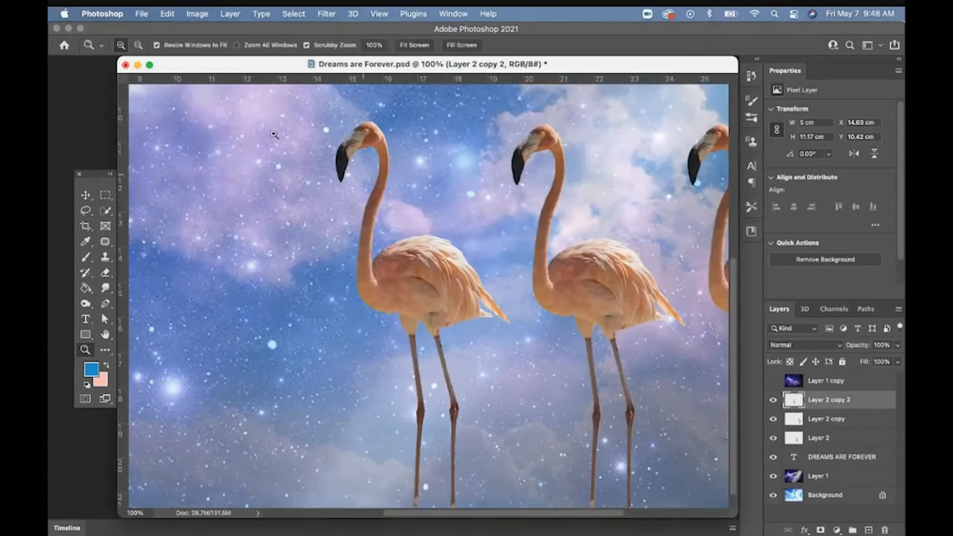
Step: Try to warp the leftmost flamingo by pulling its upper-left corner outward
{"action": "left_click", "coordinate": [172, 18]}
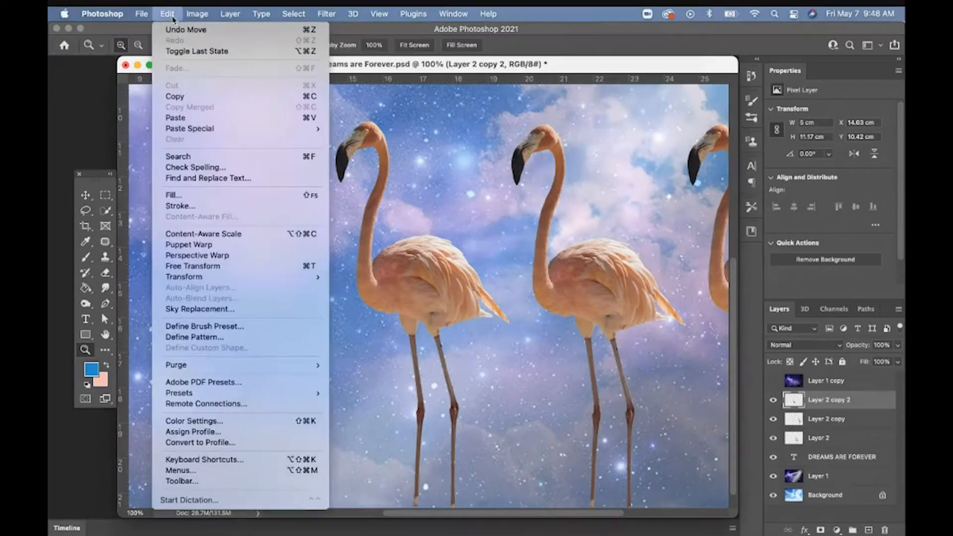
{"action": "mouse_move", "coordinate": [189, 278]}
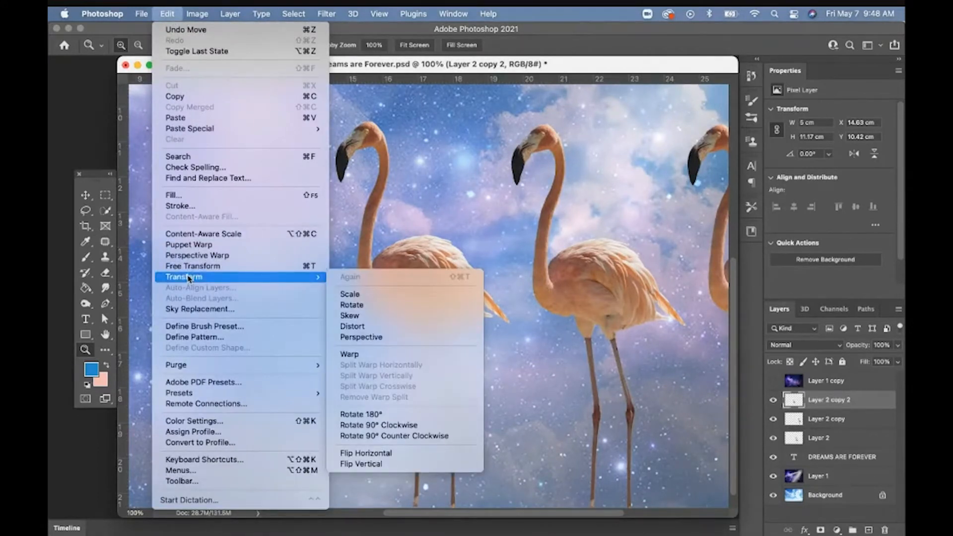
{"action": "left_click", "coordinate": [354, 356]}
{"action": "left_click_drag", "start_coordinate": [333, 121], "coordinate": [255, 147]}
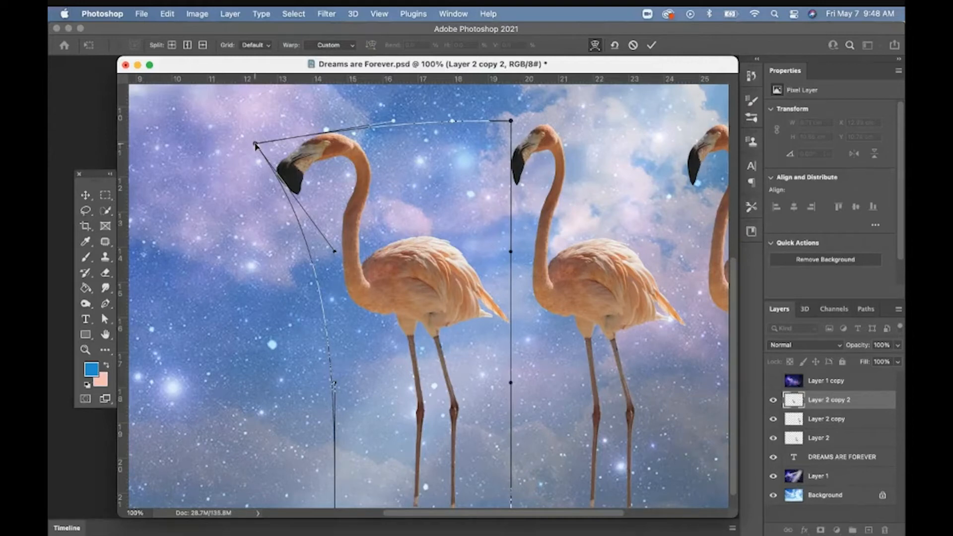
{"action": "key", "text": "Escape"}
{"action": "key", "text": "z"}
Step: Try to distort the leftmost flamingo by moving its upper-left corner inward and down
{"action": "left_click", "coordinate": [168, 15]}
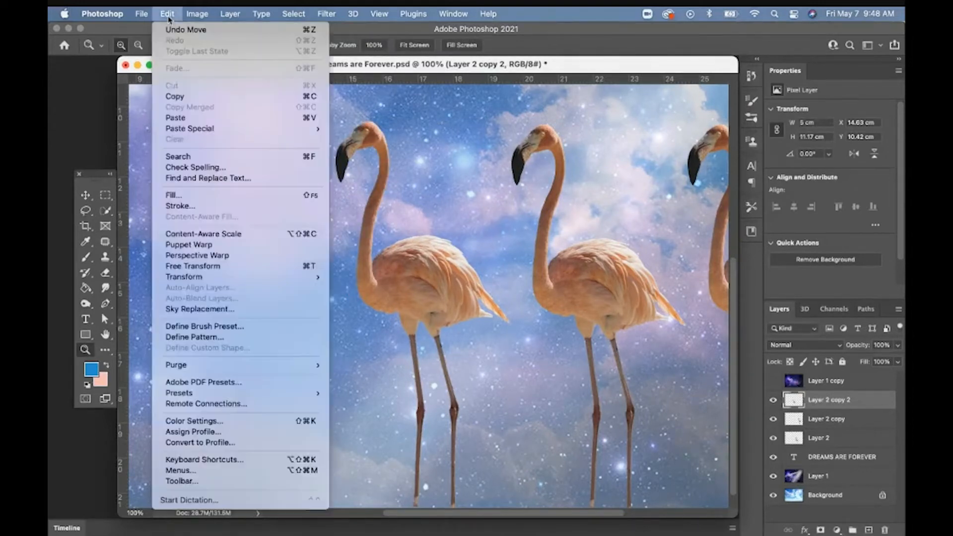
{"action": "mouse_move", "coordinate": [224, 282]}
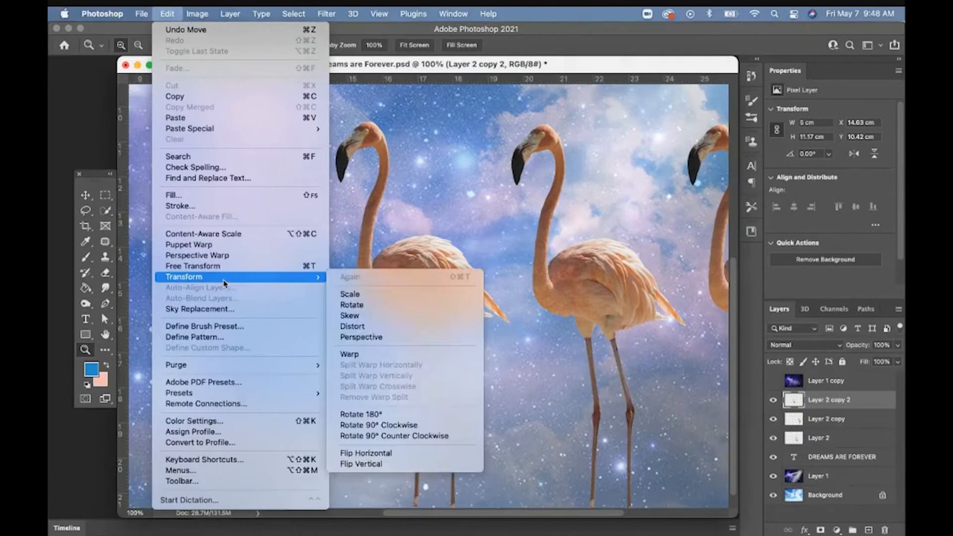
{"action": "left_click", "coordinate": [354, 328]}
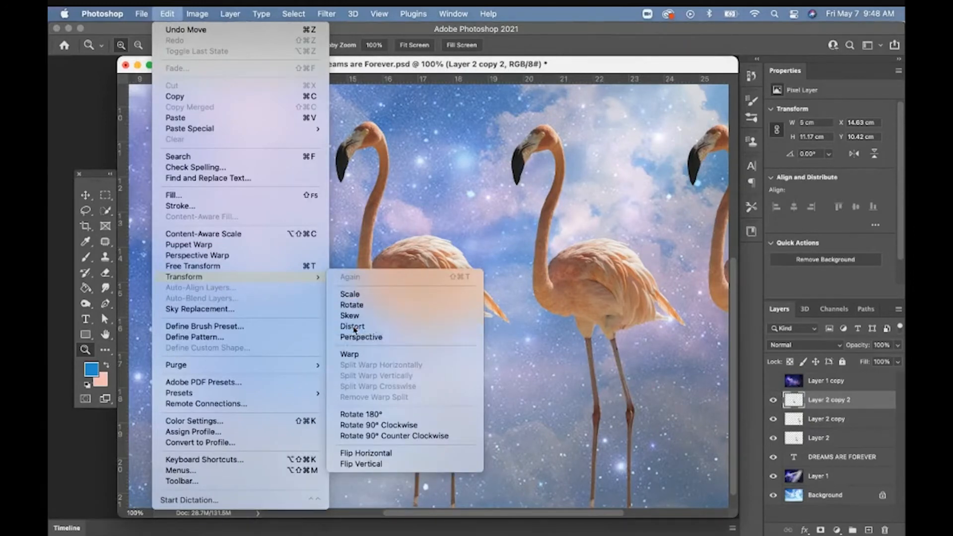
{"action": "left_click_drag", "start_coordinate": [334, 122], "coordinate": [368, 192]}
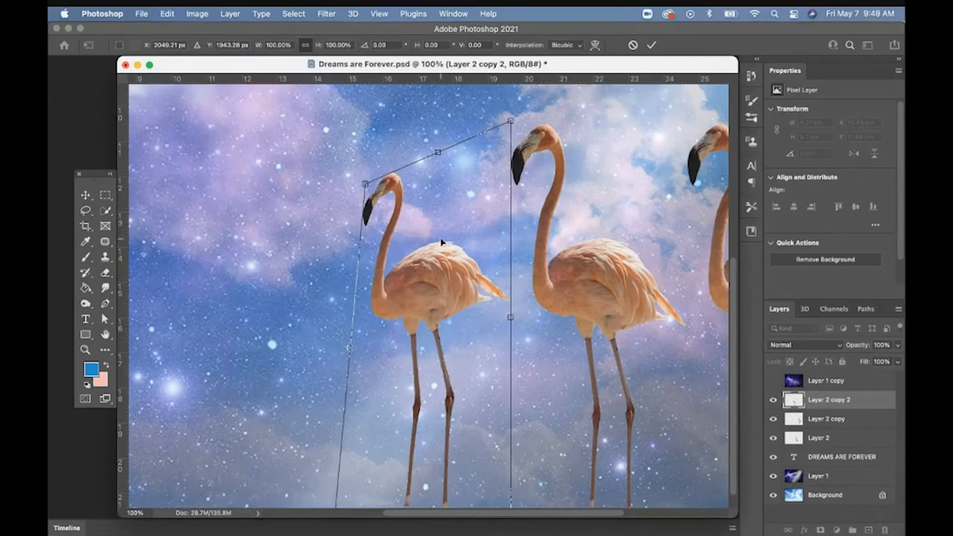
{"action": "key", "text": "Escape"}
{"action": "key", "text": "z"}
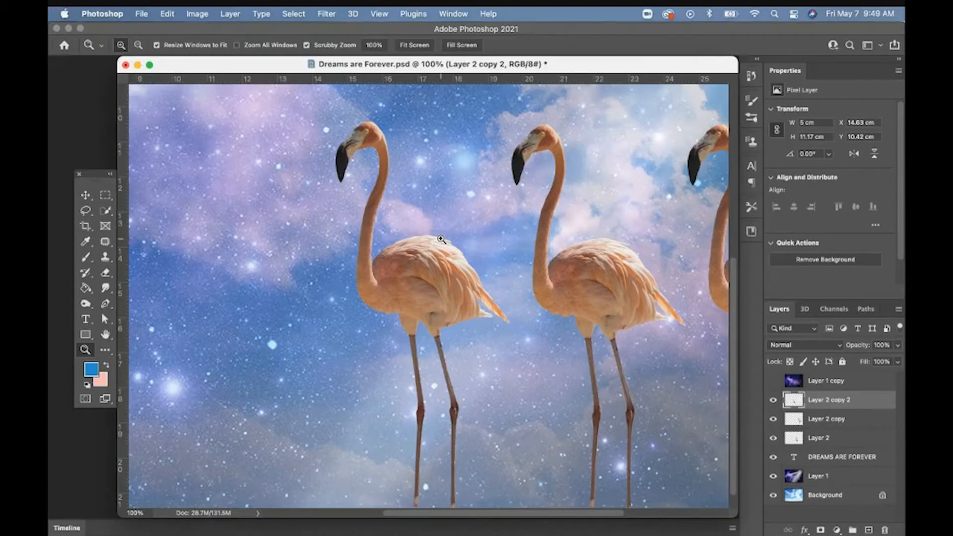
Step: Start a Puppet Warp on the leftmost flamingo and place pins along its beak, head, neck and body
{"action": "left_click", "coordinate": [166, 14]}
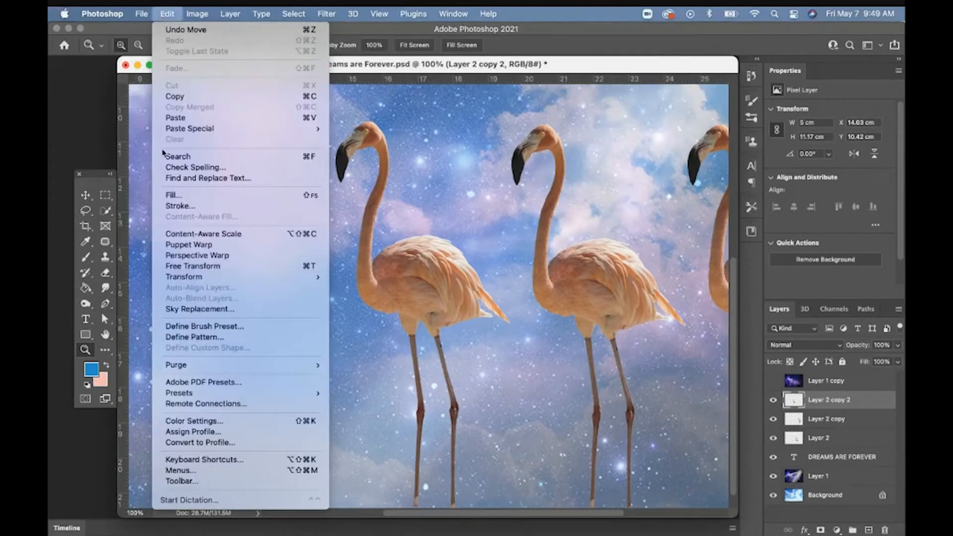
{"action": "left_click", "coordinate": [183, 247]}
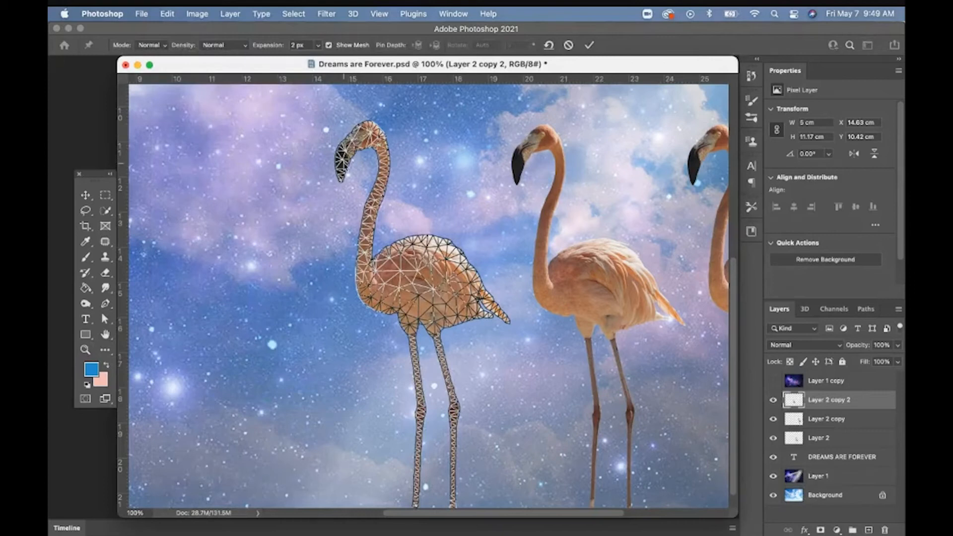
{"action": "left_click", "coordinate": [353, 143]}
{"action": "left_click", "coordinate": [368, 134]}
{"action": "left_click", "coordinate": [380, 168]}
{"action": "left_click", "coordinate": [365, 221]}
{"action": "left_click", "coordinate": [363, 274]}
{"action": "left_click", "coordinate": [409, 289]}
{"action": "left_click", "coordinate": [435, 268]}
{"action": "left_click", "coordinate": [451, 301]}
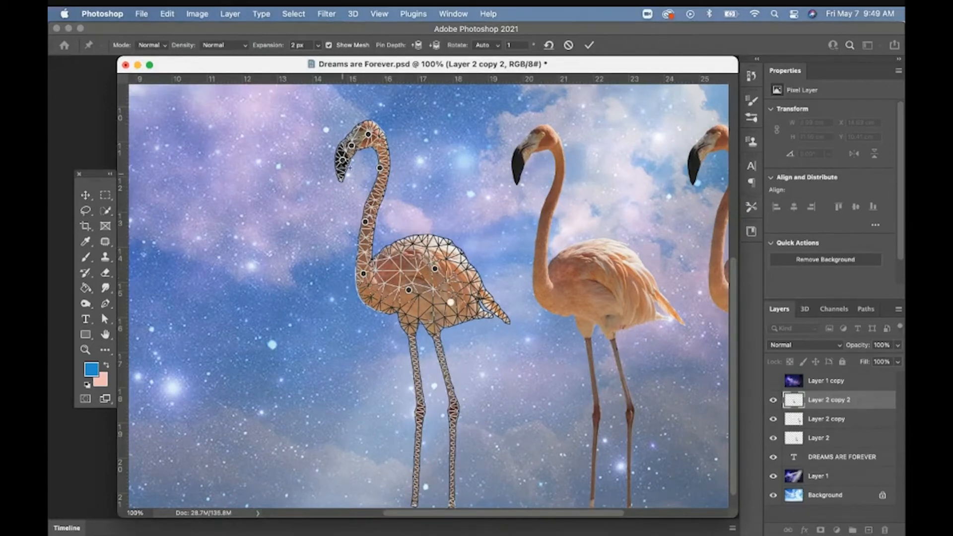
Step: Bend the flamingo's head and neck back toward the body, remove the upper-neck and face pins, and apply the Puppet Warp
{"action": "left_click_drag", "start_coordinate": [368, 134], "coordinate": [377, 143]}
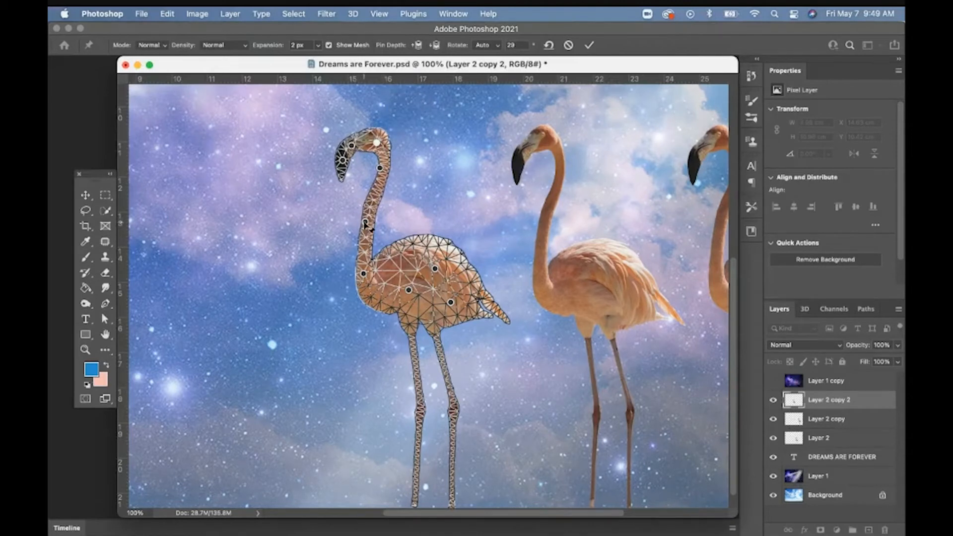
{"action": "left_click_drag", "start_coordinate": [365, 222], "coordinate": [379, 214]}
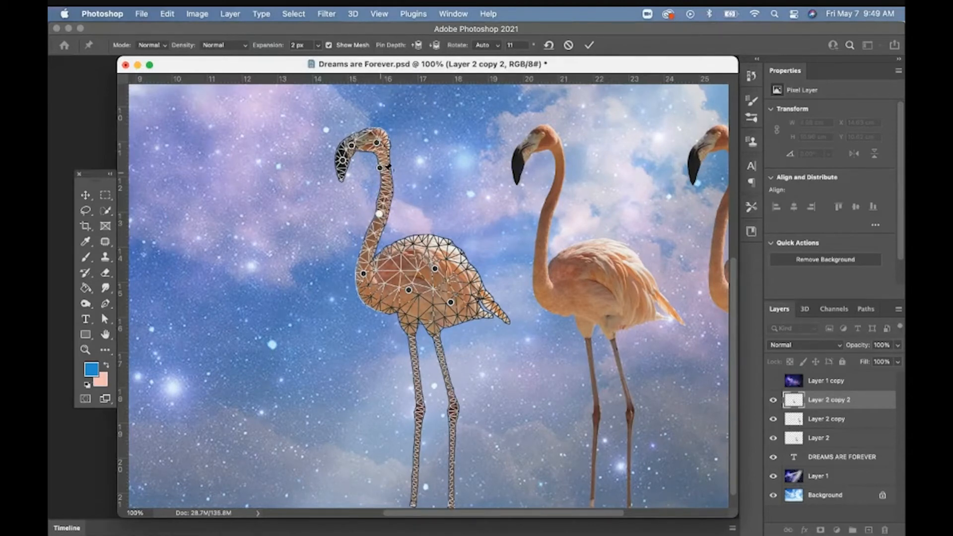
{"action": "left_click_drag", "start_coordinate": [381, 170], "coordinate": [404, 172]}
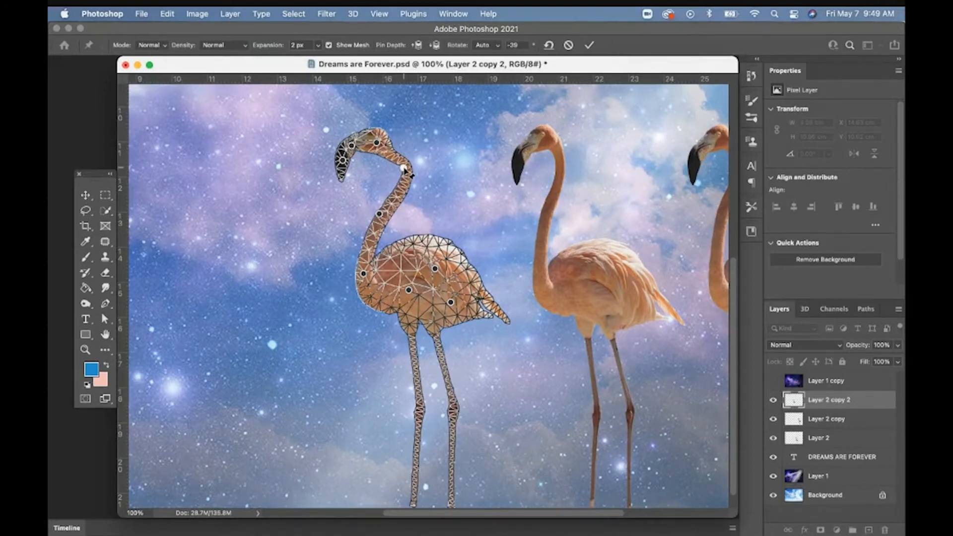
{"action": "left_click", "coordinate": [404, 169], "text": "alt"}
{"action": "left_click", "coordinate": [351, 146], "text": "alt"}
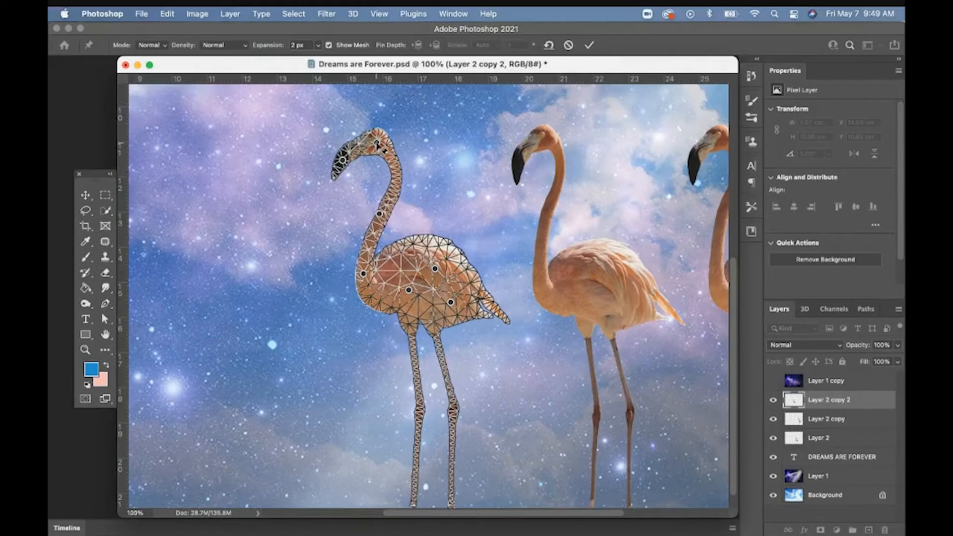
{"action": "key", "text": "Return"}
{"action": "key", "text": "z"}
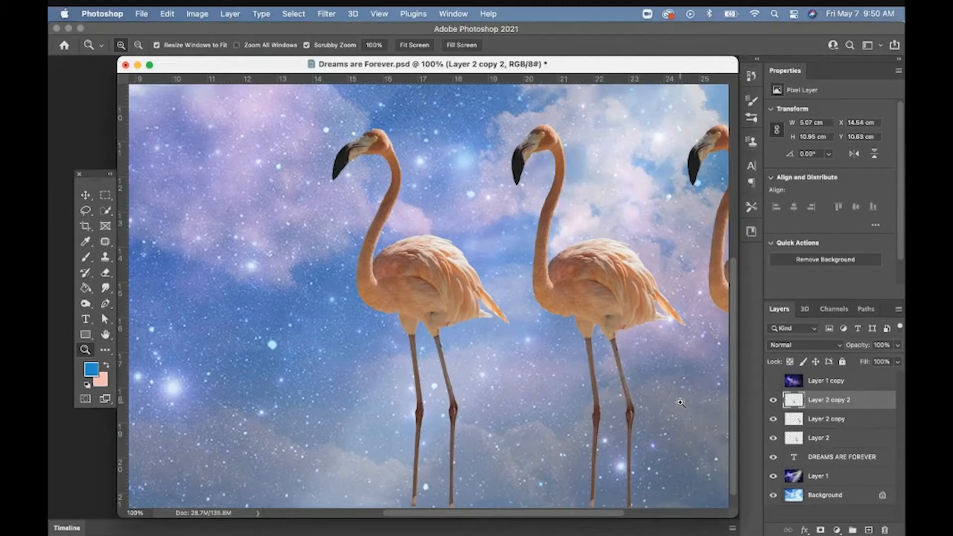
Step: Compare the composition with the warped flamingo layer hidden and shown
{"action": "left_click", "coordinate": [773, 399]}
{"action": "left_click", "coordinate": [772, 400]}
{"action": "left_click", "coordinate": [175, 18]}
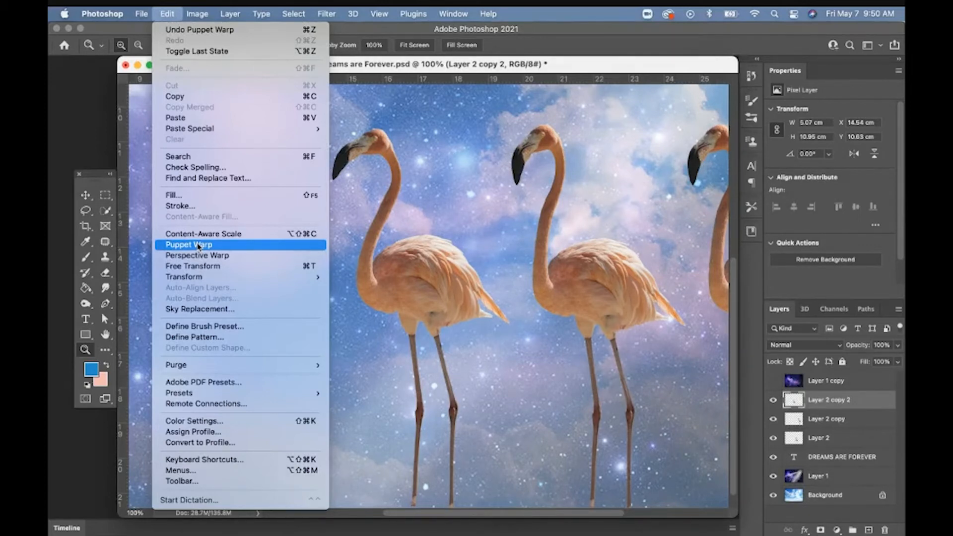
{"action": "left_click", "coordinate": [393, 72]}
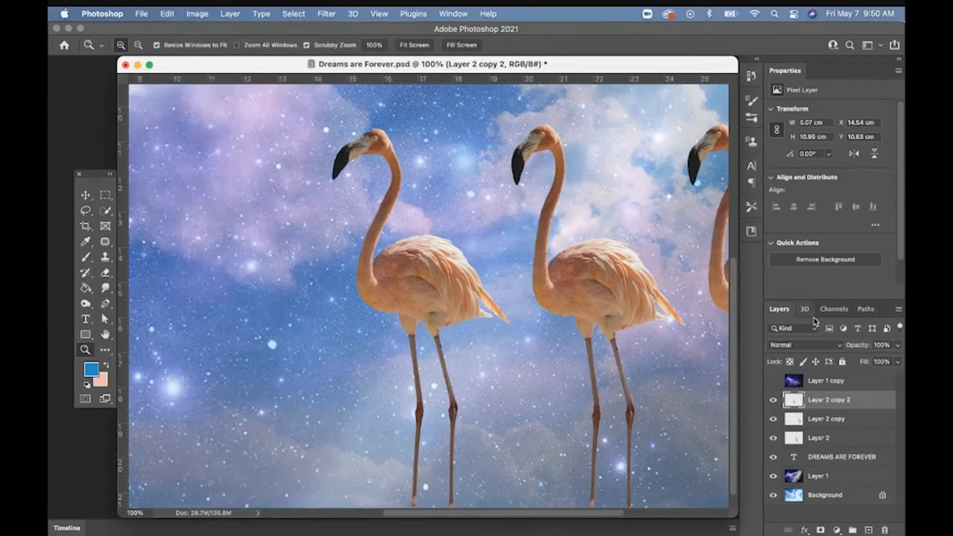
Step: Rename the warped flamingo's layer as PW Reg and move that flamingo further left, away from the middle one
{"action": "double_click", "coordinate": [830, 401]}
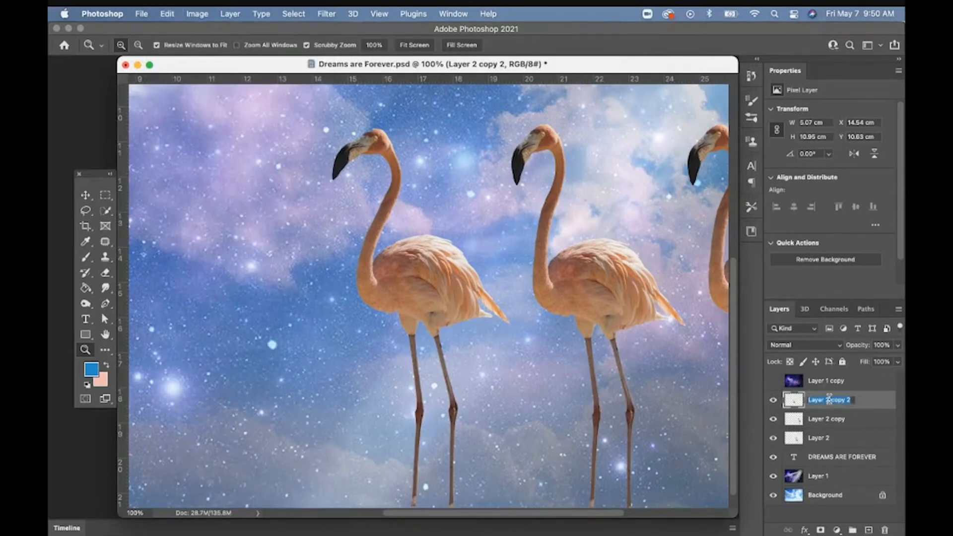
{"action": "type", "text": "PW Re"}
{"action": "type", "text": "g"}
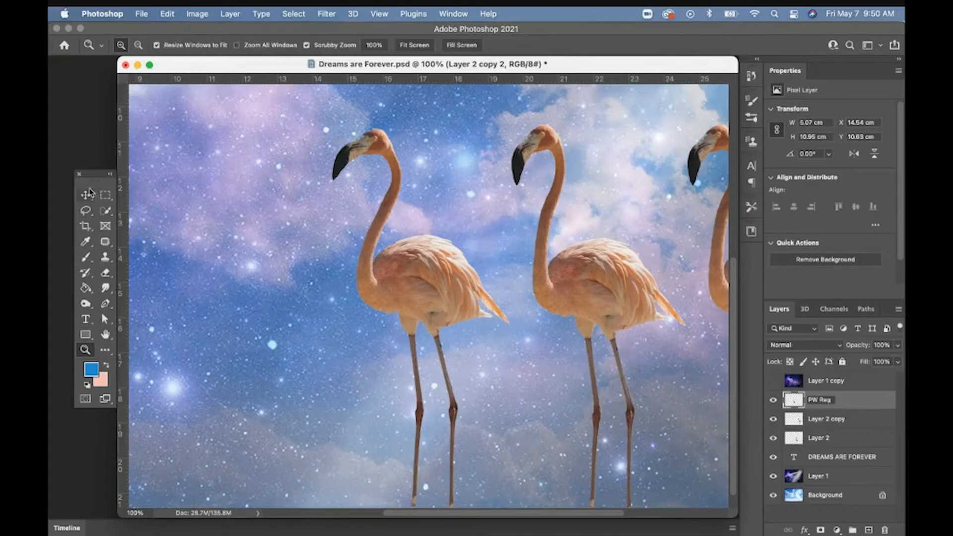
{"action": "left_click", "coordinate": [86, 195]}
{"action": "left_click_drag", "start_coordinate": [448, 288], "coordinate": [327, 290]}
Step: Convert the rightmost flamingo's layer, Layer 2 copy, to a smart object
{"action": "left_click", "coordinate": [827, 419]}
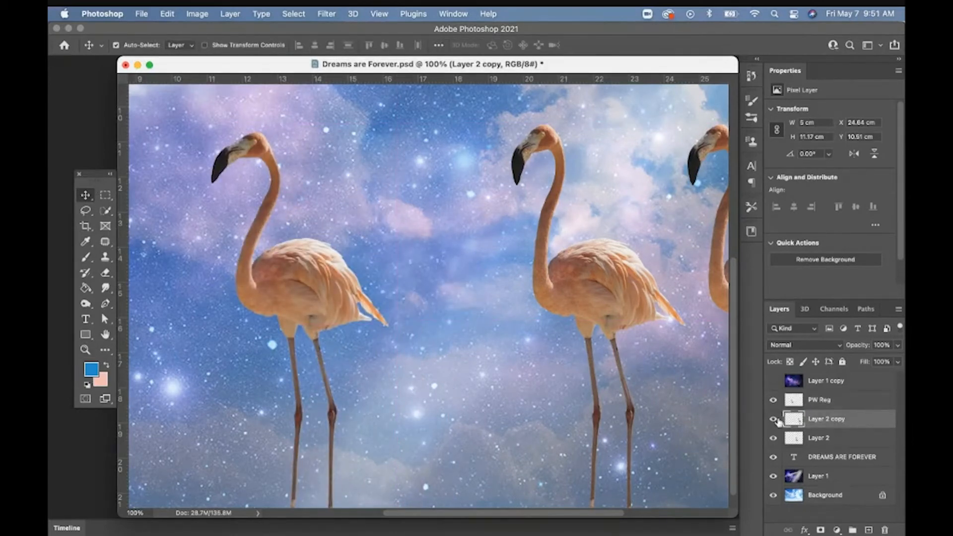
{"action": "right_click", "coordinate": [850, 423]}
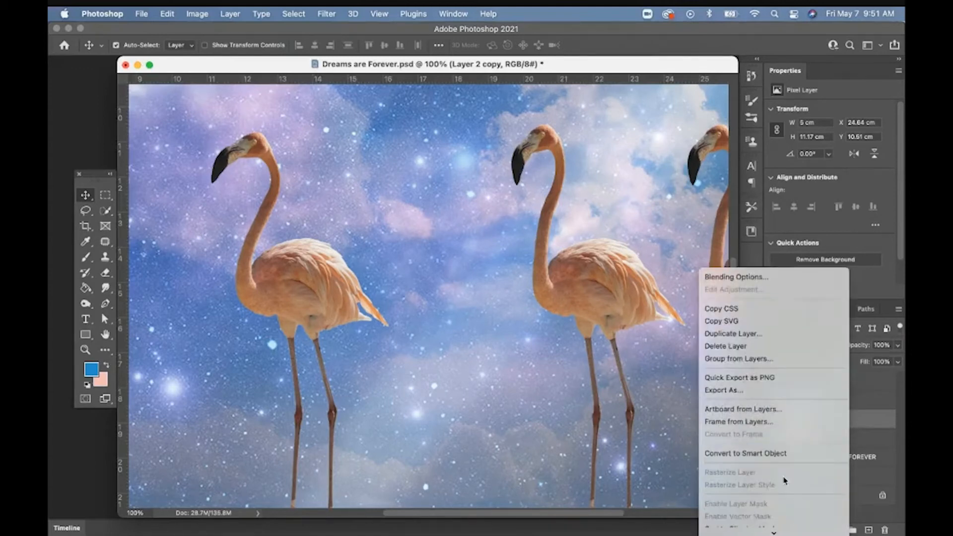
{"action": "left_click", "coordinate": [778, 442]}
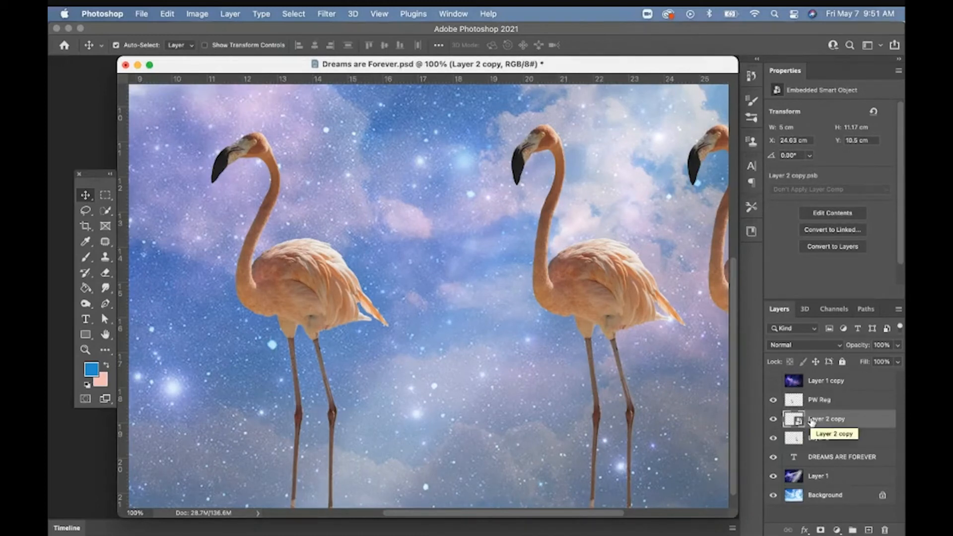
Step: Puppet Warp the rightmost flamingo with pins on its beak, head, neck and body, extending the beak outward and raising the head, and apply the warp
{"action": "left_click", "coordinate": [161, 13]}
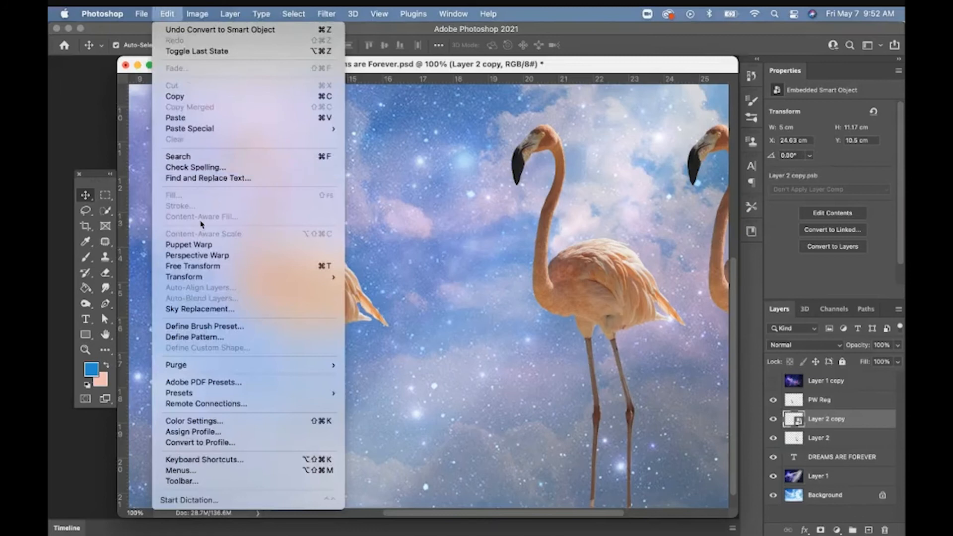
{"action": "left_click", "coordinate": [202, 239]}
{"action": "left_click", "coordinate": [472, 140]}
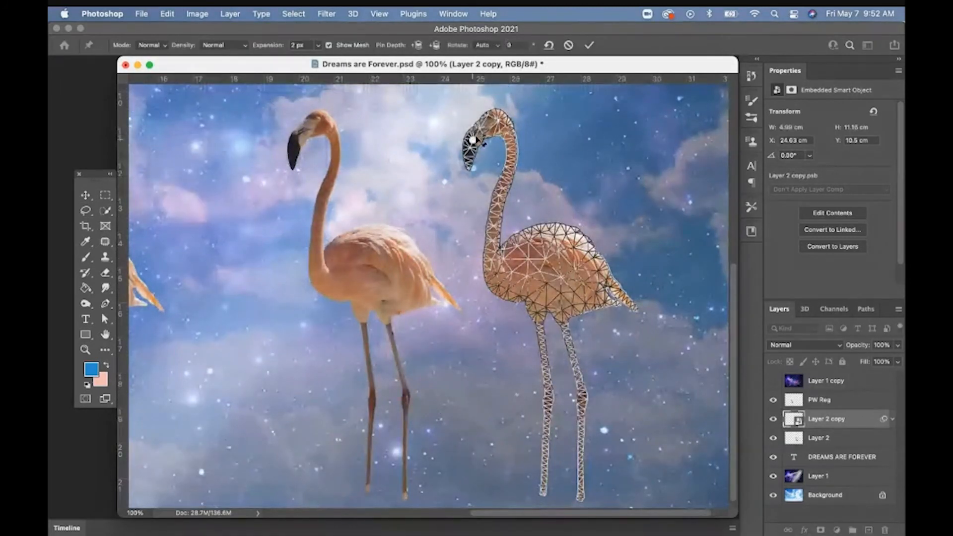
{"action": "left_click", "coordinate": [495, 128]}
{"action": "left_click", "coordinate": [510, 145]}
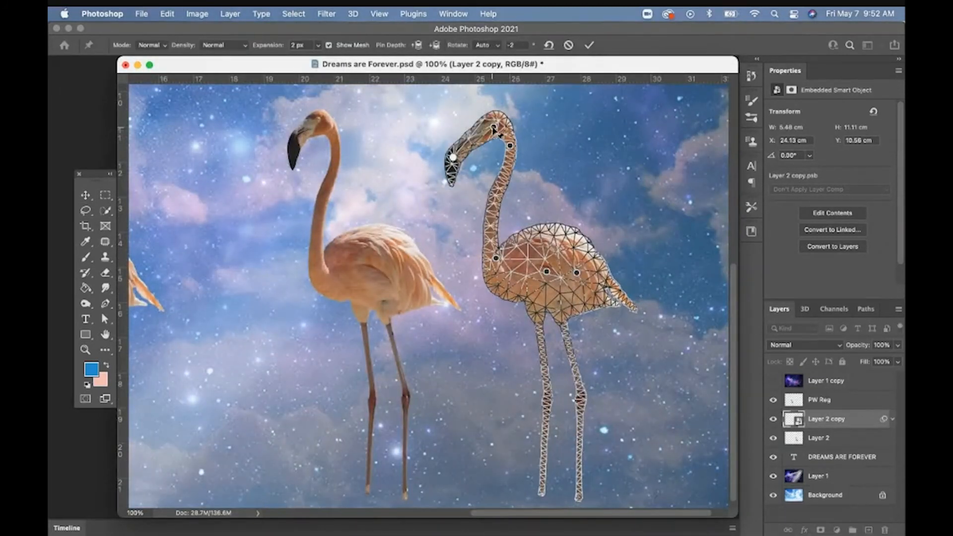
{"action": "left_click_drag", "start_coordinate": [495, 128], "coordinate": [481, 116]}
{"action": "key", "text": "Return"}
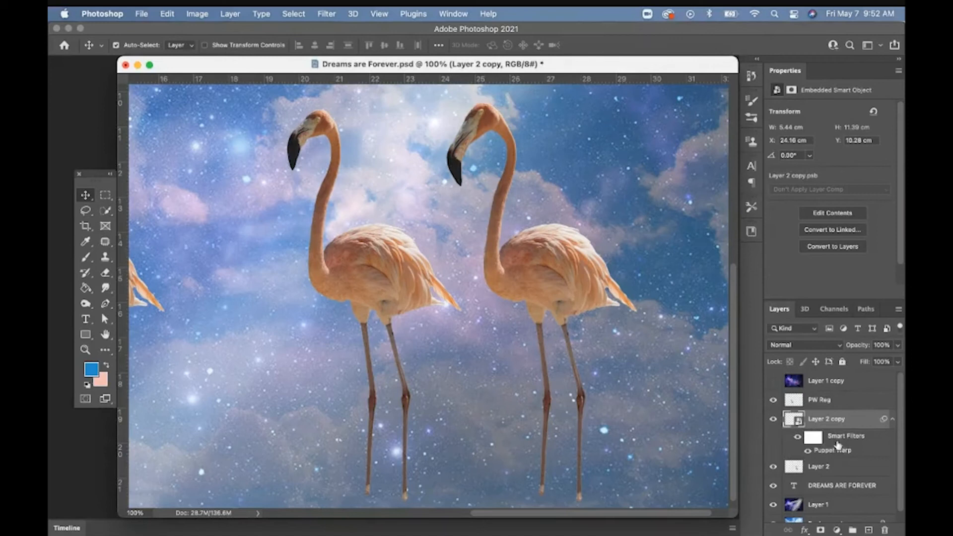
Step: Reopen the Puppet Warp smart filter on Layer 2 copy, pin and raise the flamingo's tail, swing its legs backward, and apply the warp
{"action": "left_click", "coordinate": [825, 405]}
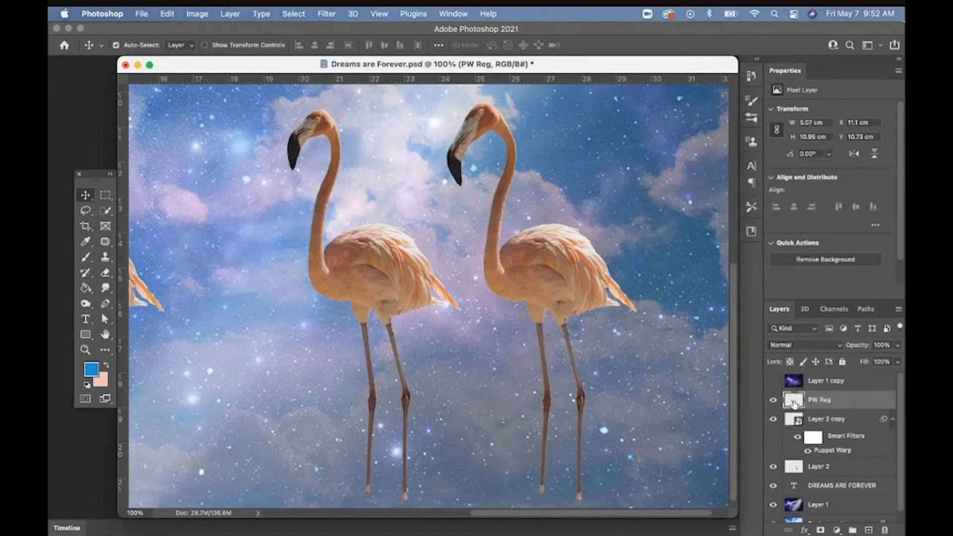
{"action": "left_click", "coordinate": [815, 421]}
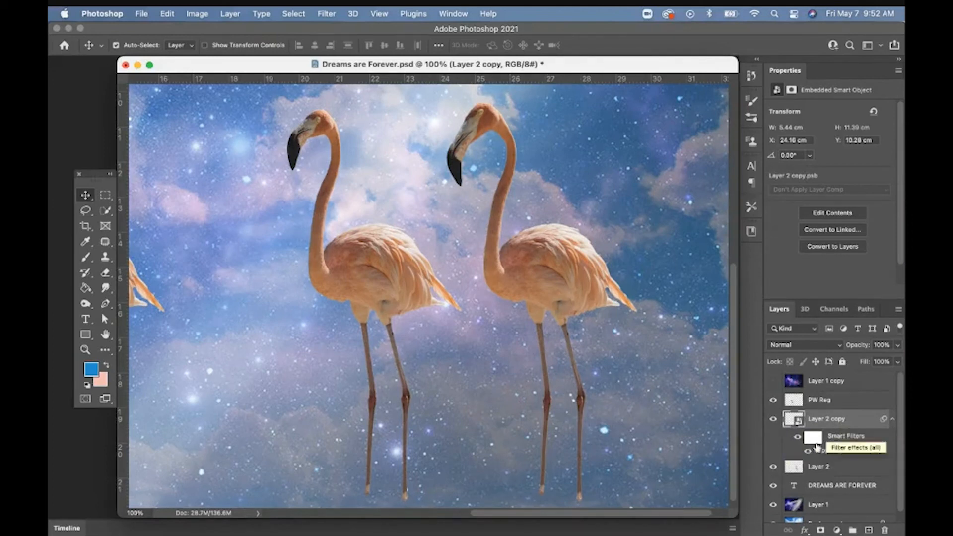
{"action": "double_click", "coordinate": [833, 451]}
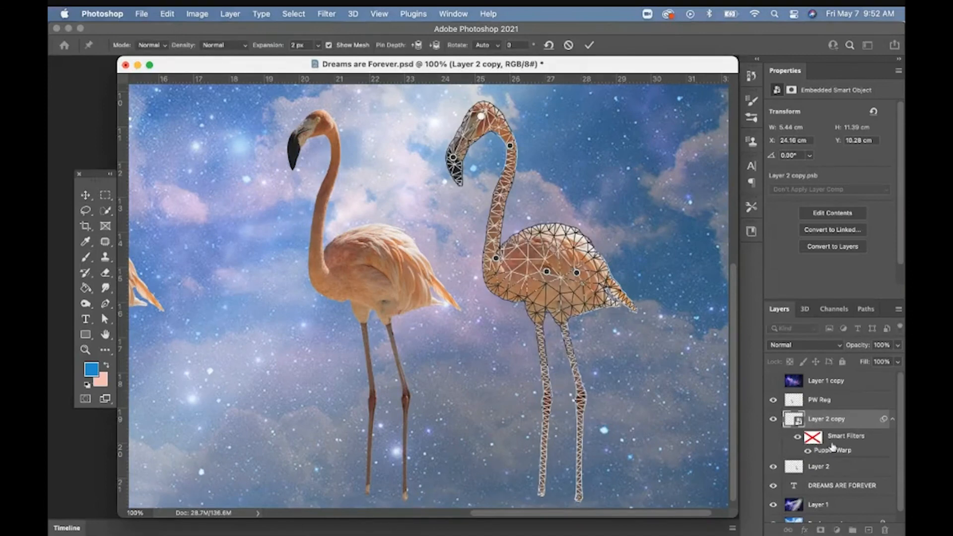
{"action": "left_click", "coordinate": [599, 286]}
{"action": "left_click_drag", "start_coordinate": [598, 286], "coordinate": [601, 259]}
{"action": "mouse_move", "coordinate": [630, 377]}
{"action": "left_mouse_down"}
{"action": "mouse_move", "coordinate": [640, 382]}
{"action": "mouse_move", "coordinate": [617, 383]}
{"action": "left_mouse_up"}
{"action": "left_click", "coordinate": [580, 390]}
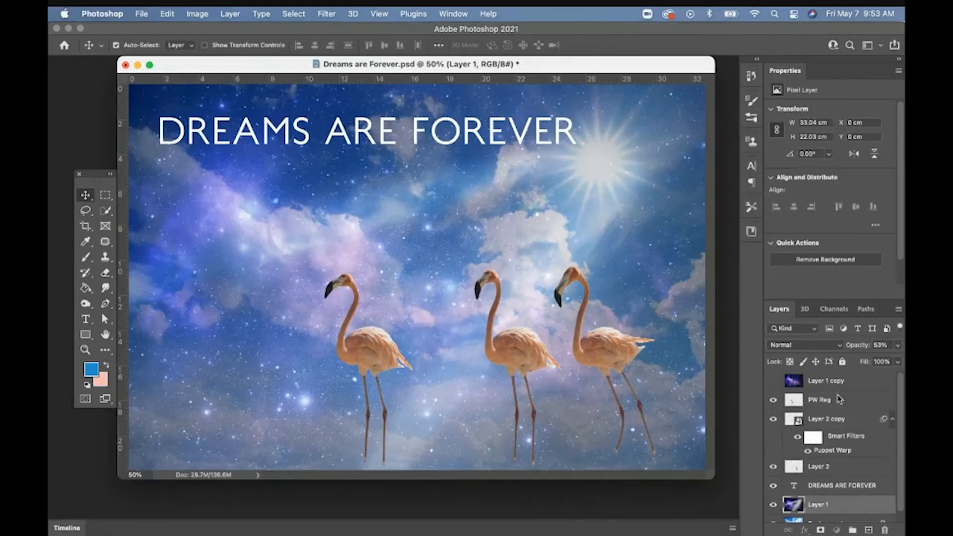
Step: Select the PW Reg layer
{"action": "left_click", "coordinate": [810, 403]}
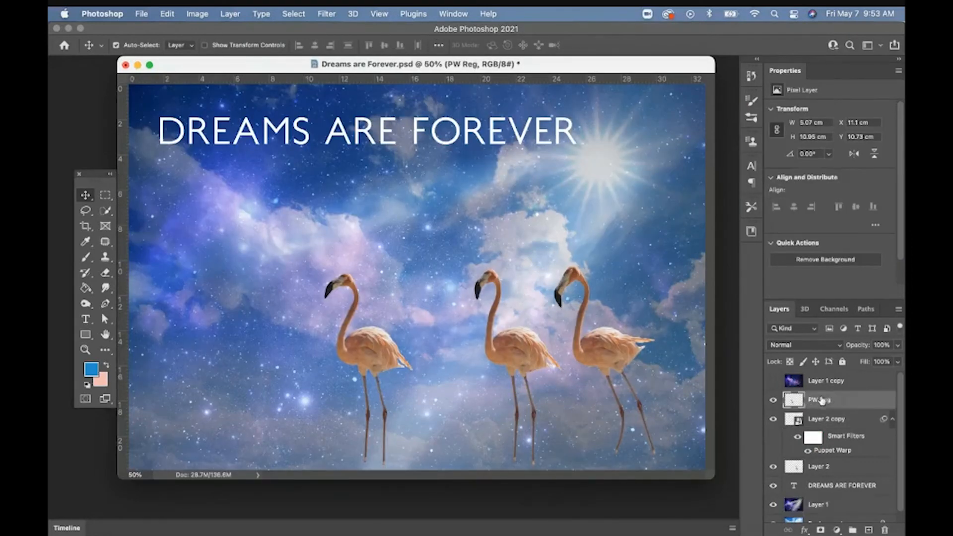